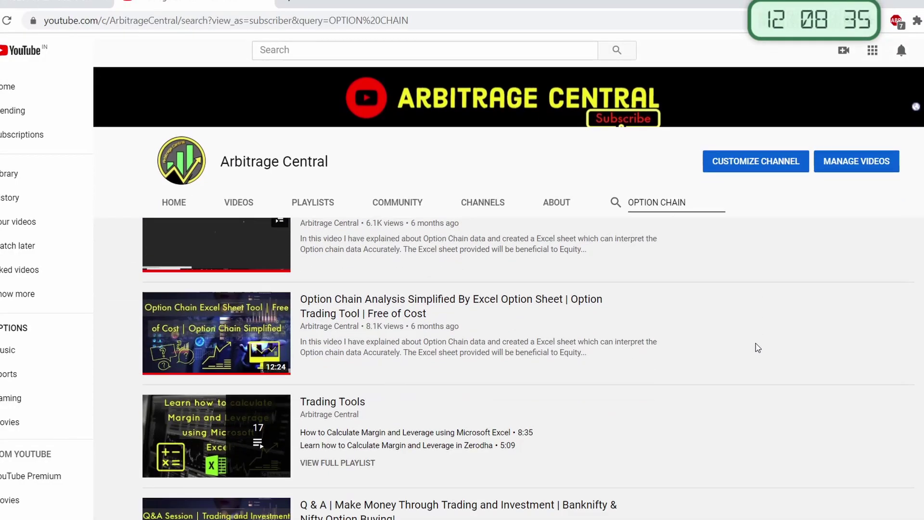
Change the dashboard Symbol cell to NIFTY using its dropdown list
scroll(757, 348, "down", 1)
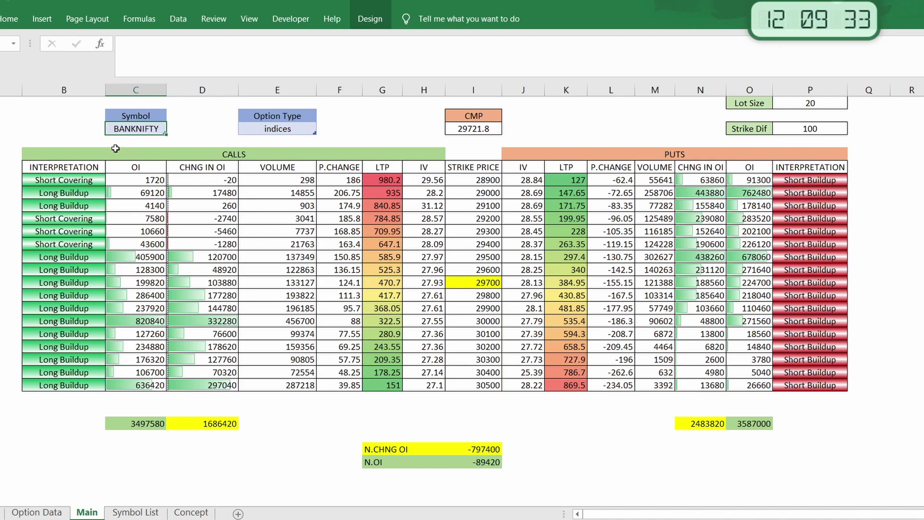
left_click(159, 129)
left_click(173, 129)
left_click(170, 142)
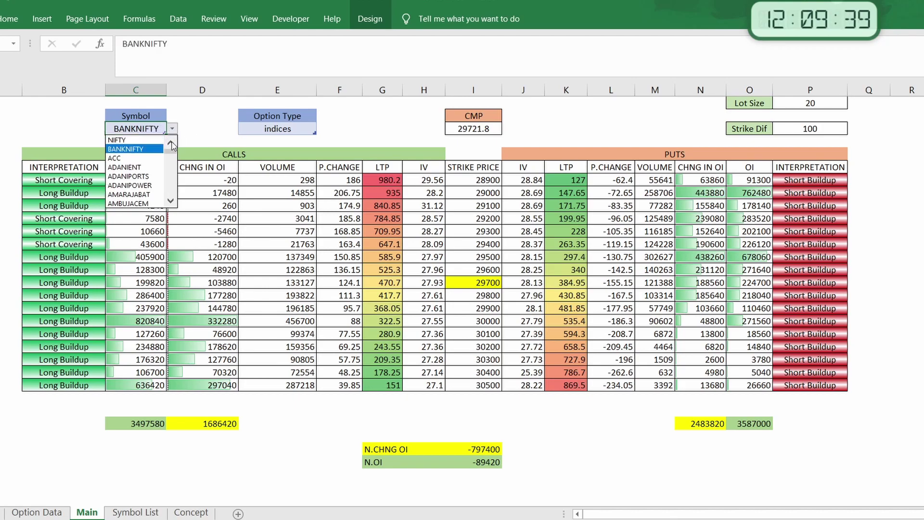
left_click(138, 141)
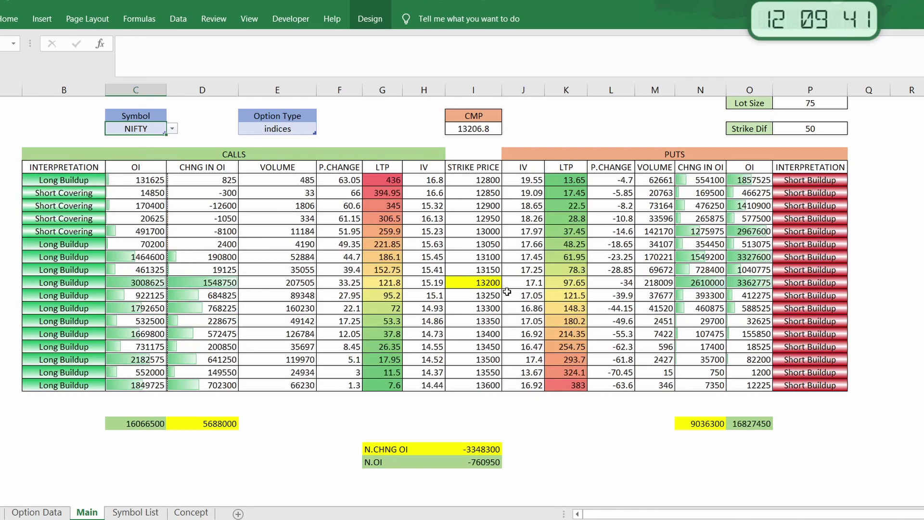
Switch the dashboard Symbol to ADANIPORTS
left_click(172, 129)
left_click(135, 148)
left_click(172, 129)
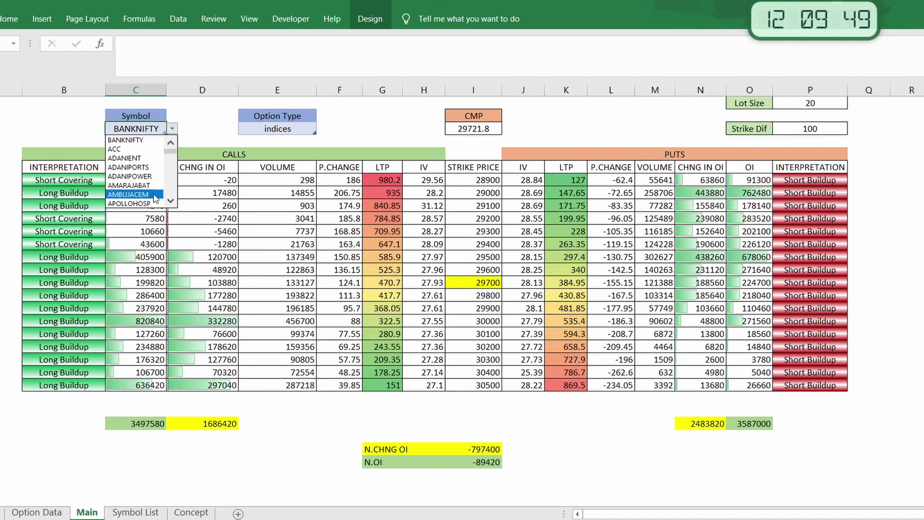
left_click(139, 167)
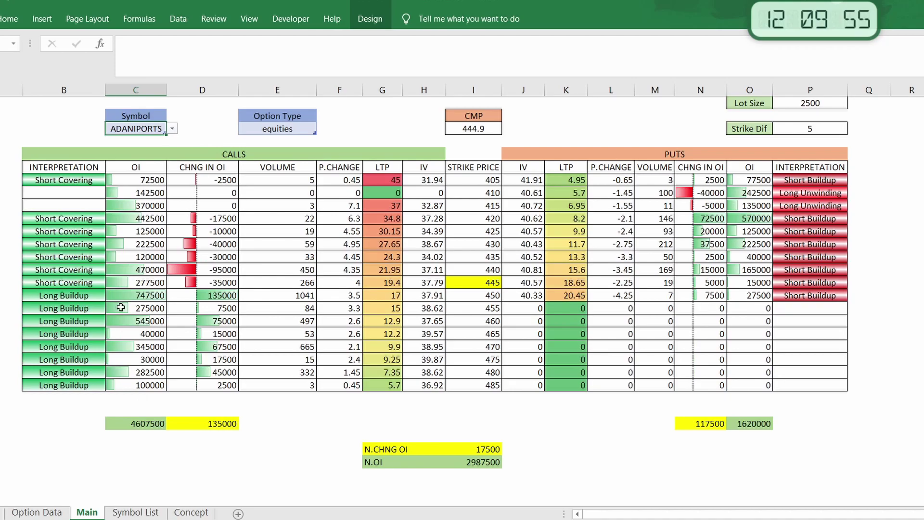
Set the Symbol back to BANKNIFTY, with lot size 20
left_click(172, 128)
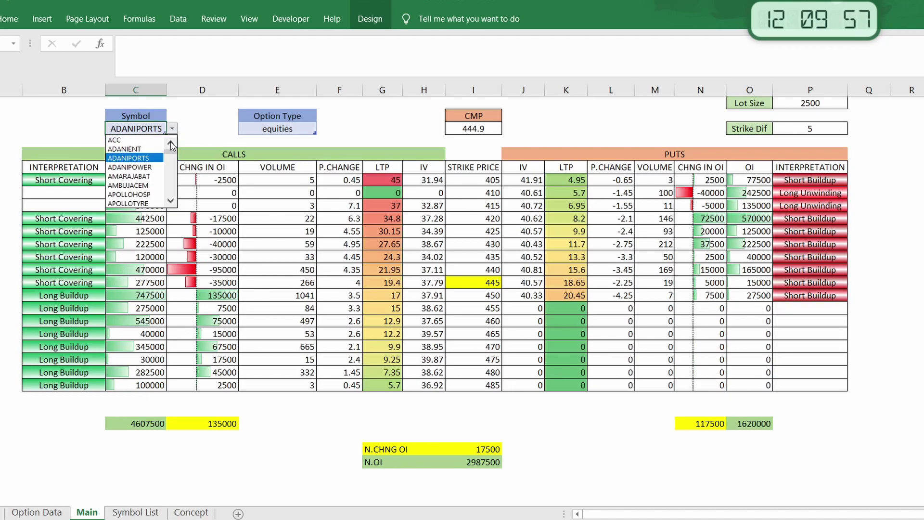
left_click(172, 143)
left_click(172, 144)
left_click(130, 148)
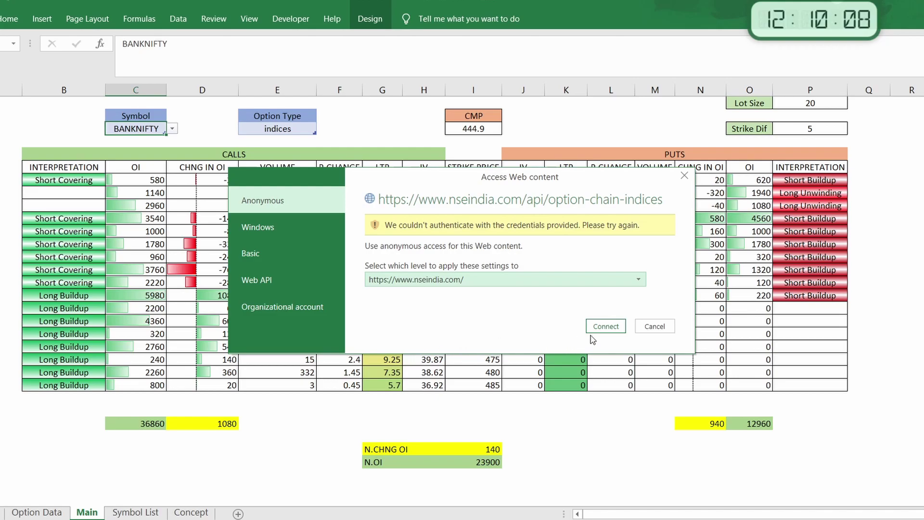
Connect anonymously to the NSE option-chain-indices source until BANKNIFTY data reloads at CMP 29721.8
left_click(604, 327)
left_click(604, 328)
left_click(601, 330)
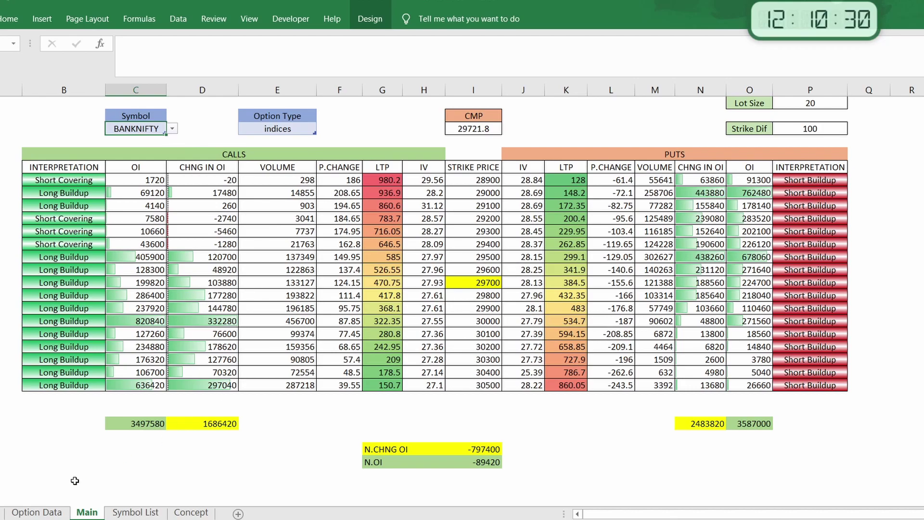
On the Option Data sheet, set the OptionChain connection to refresh every 1 minute
left_click(36, 513)
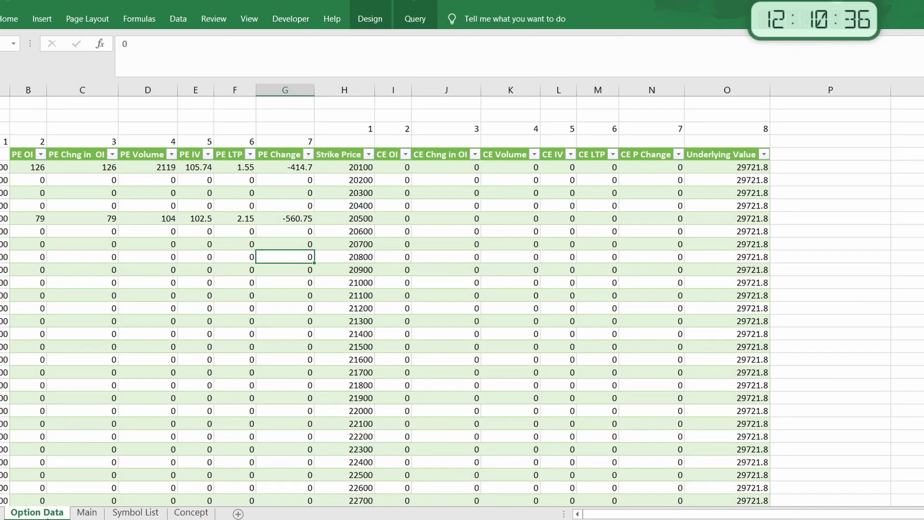
left_click(187, 22)
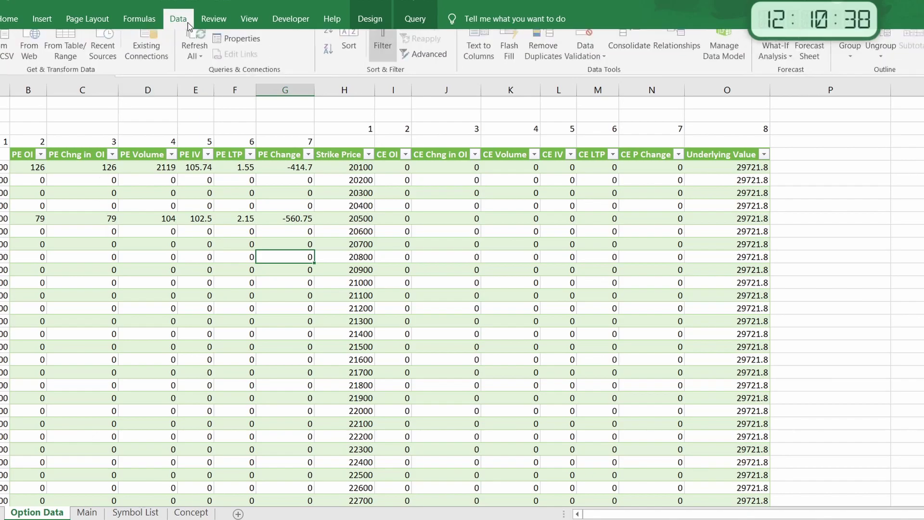
left_click(198, 74)
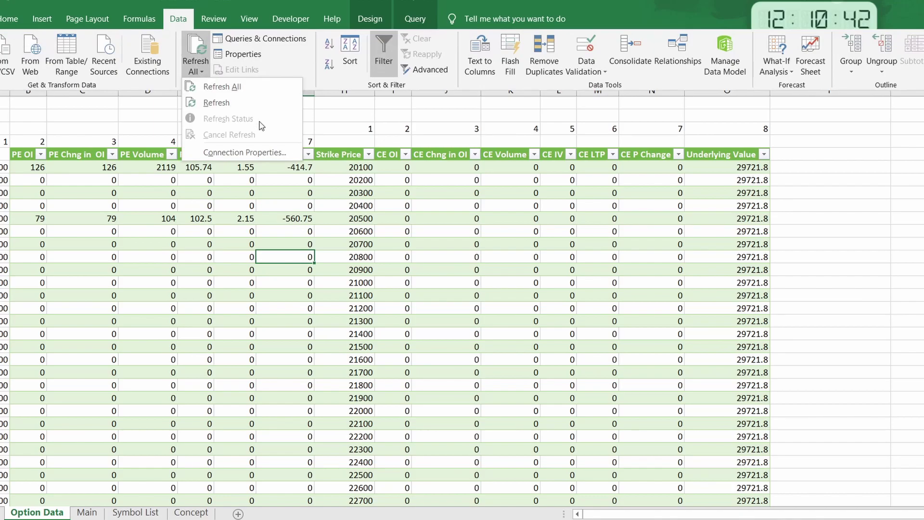
left_click(237, 153)
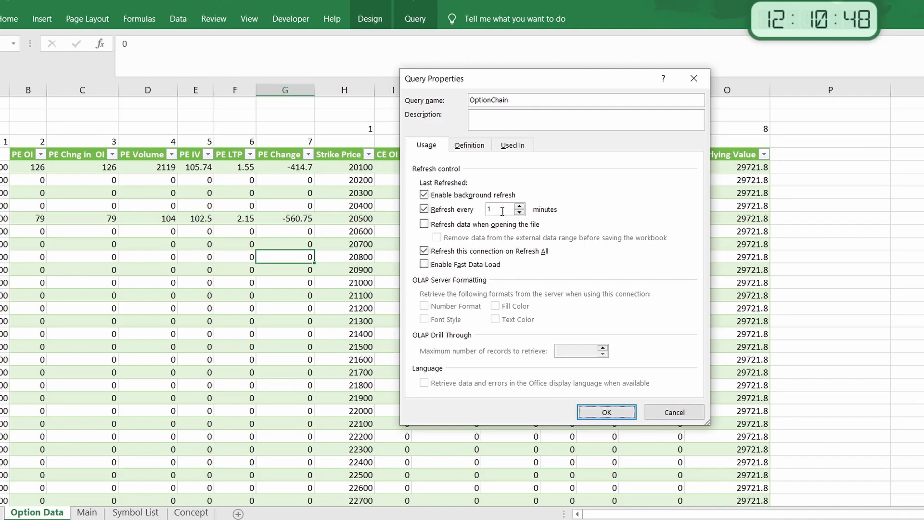
double_click(501, 210)
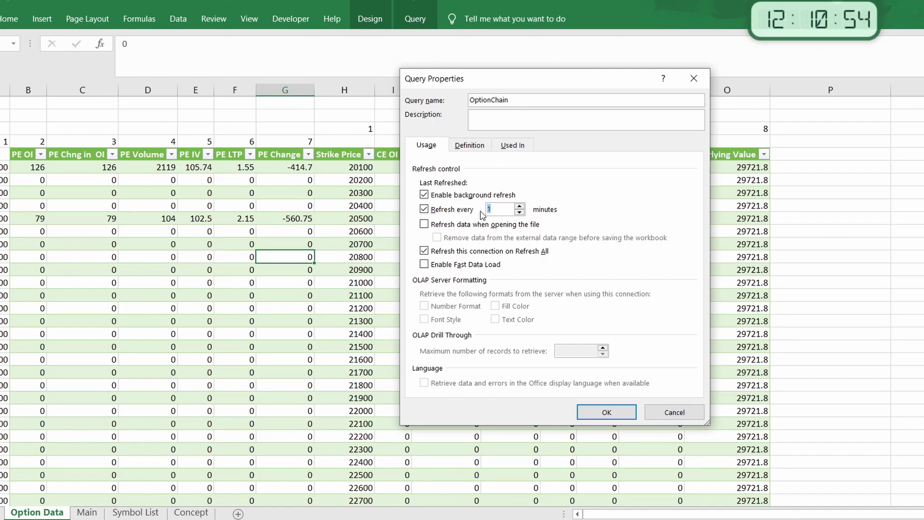
type("3")
key("Return")
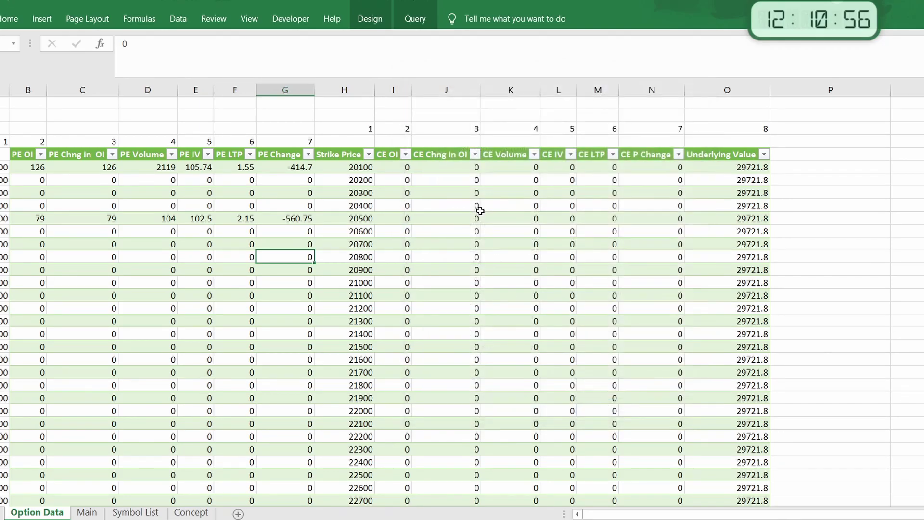
Return to the Main sheet showing the BANKNIFTY dashboard with N.OI -89420
left_click(86, 512)
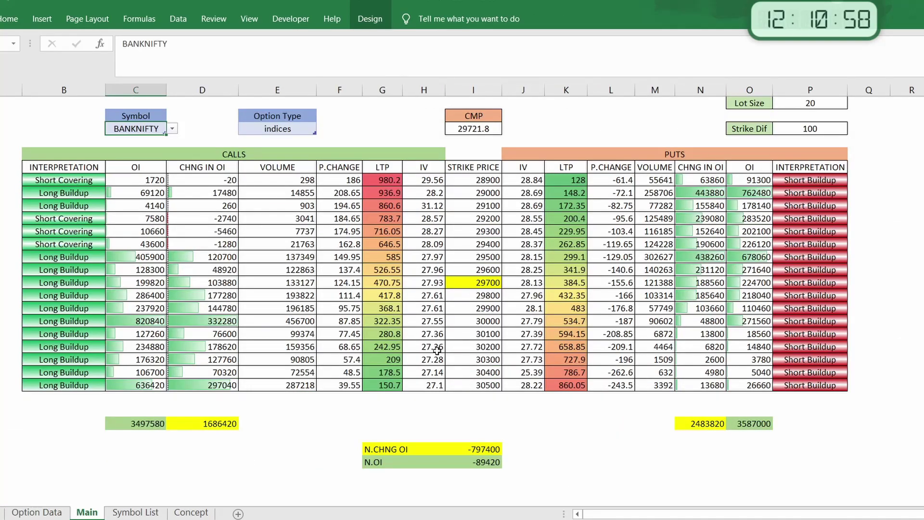